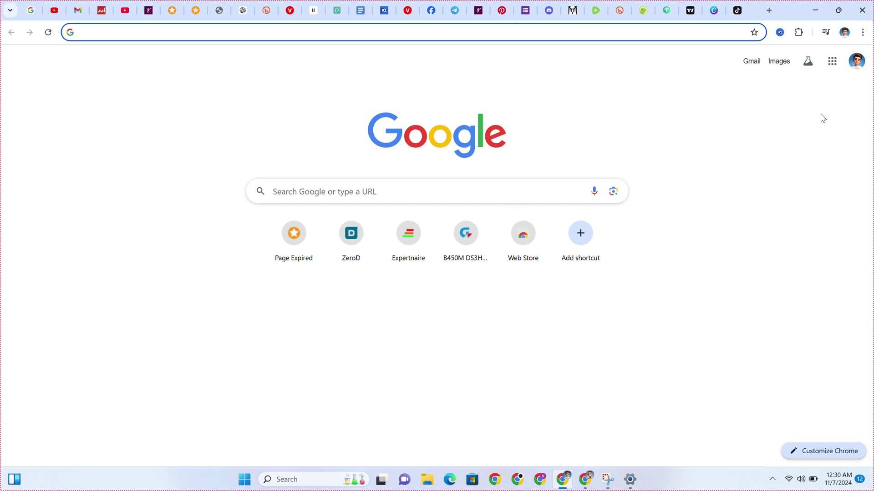
- Open Google Drive and examine the options for creating new items, including the Google Docs, Sheets, Forms and additional app choices
left_click(832, 61)
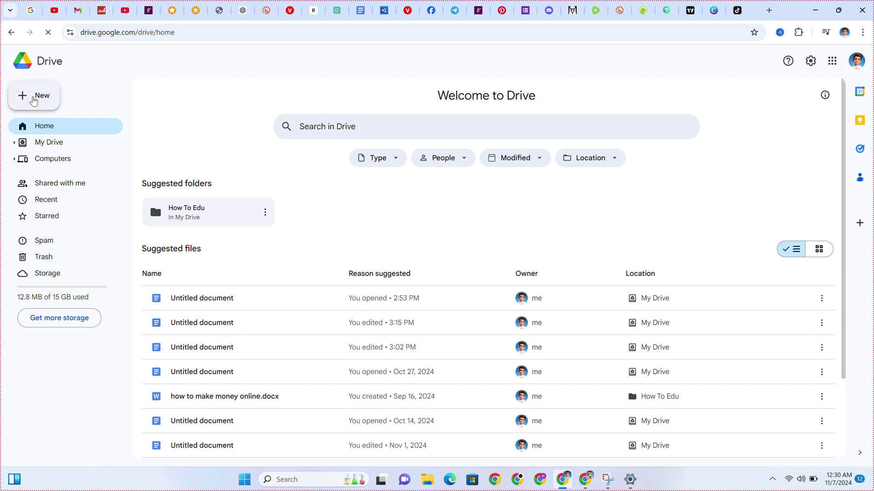
left_click(33, 99)
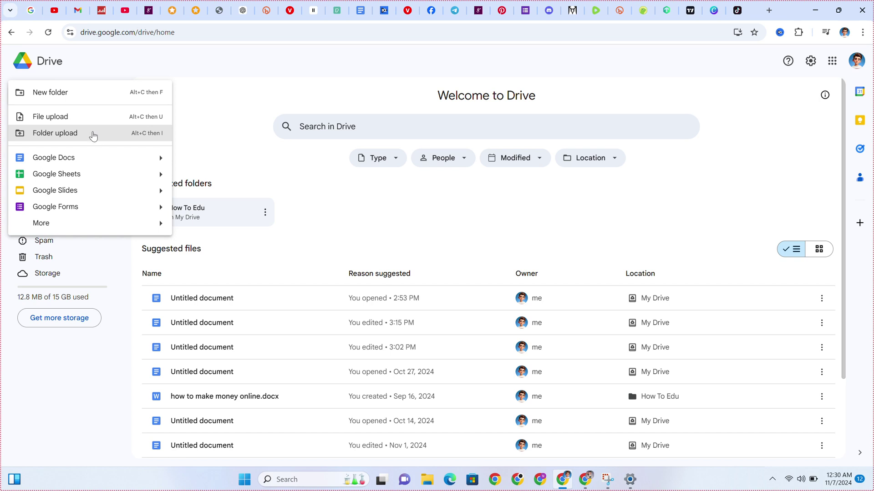
mouse_move(79, 225)
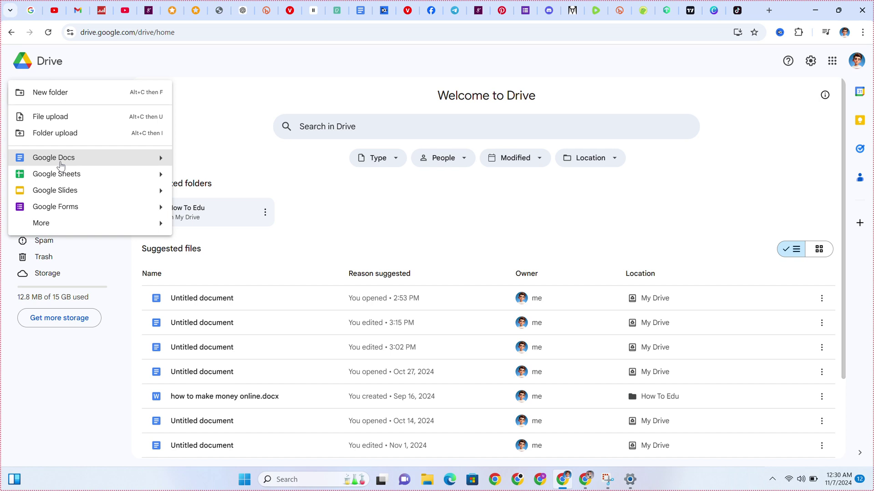
mouse_move(160, 162)
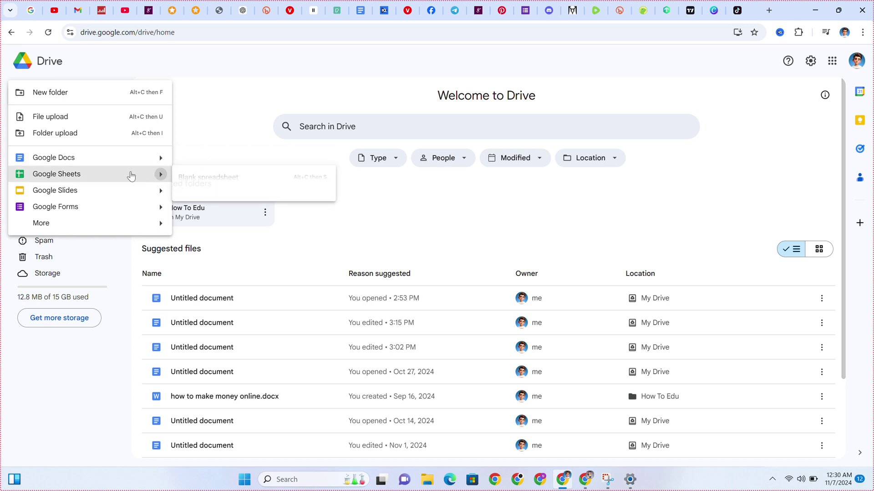
mouse_move(131, 176)
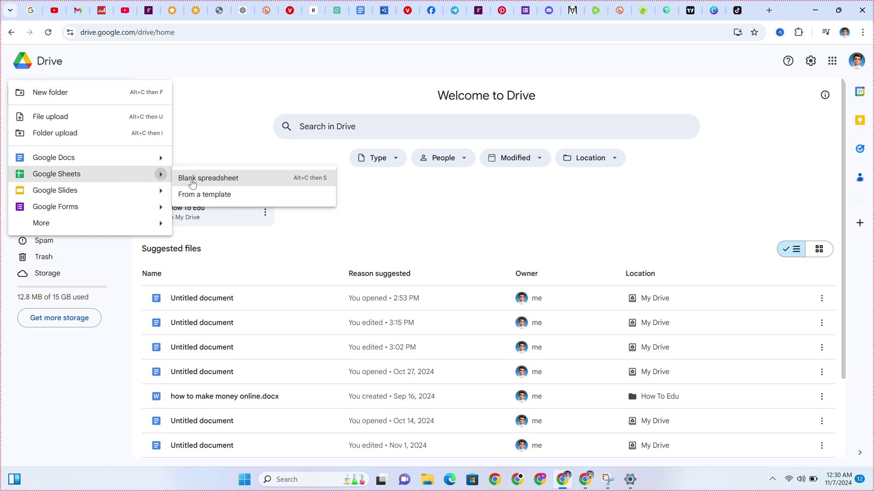
mouse_move(112, 199)
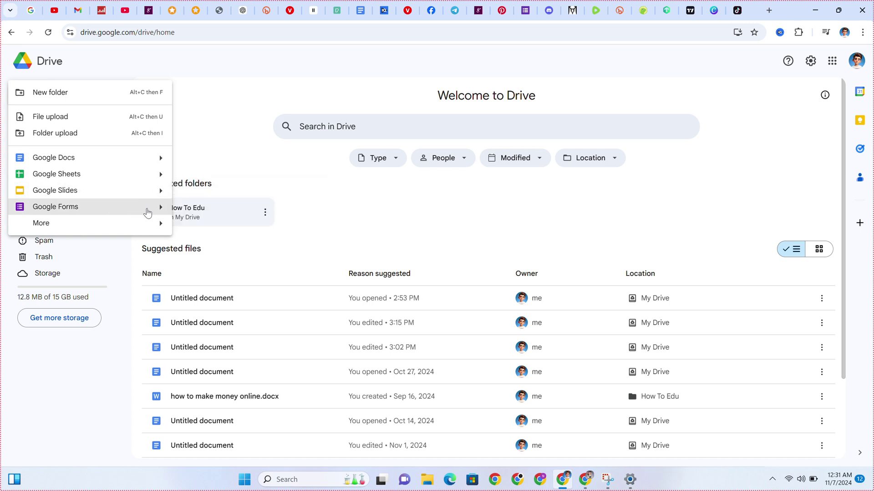
mouse_move(161, 207)
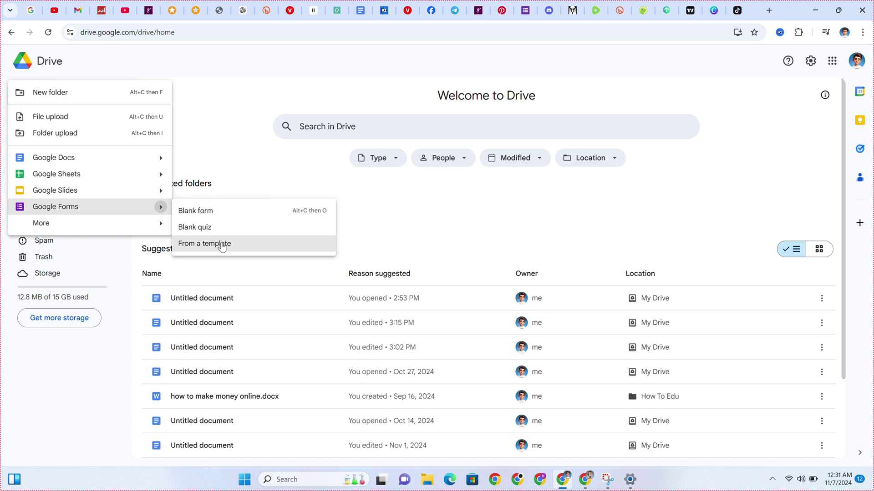
left_click(382, 17)
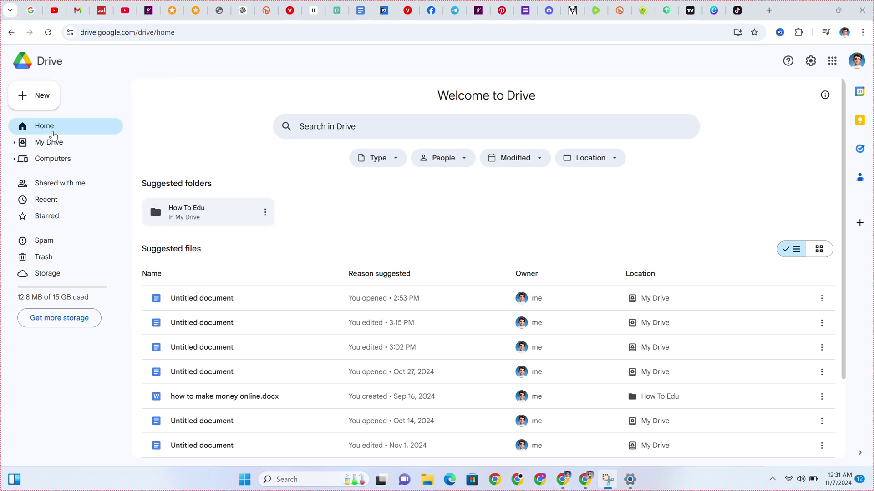
left_click(43, 95)
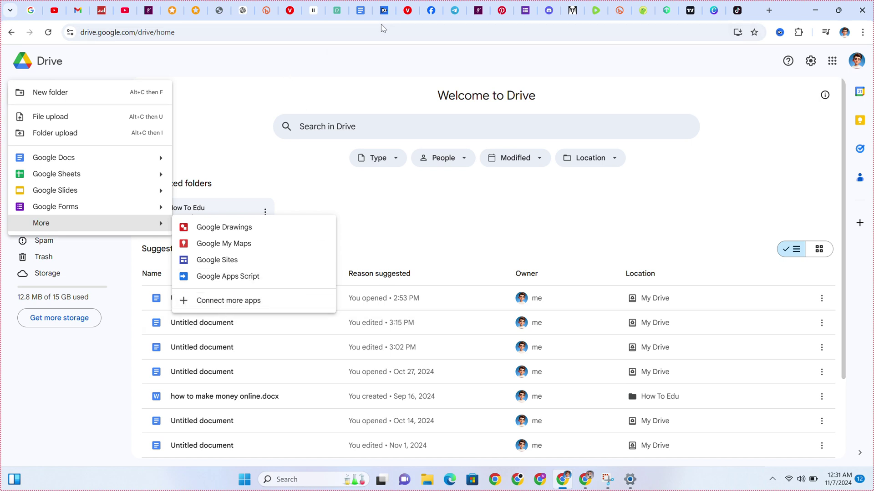
left_click(304, 88)
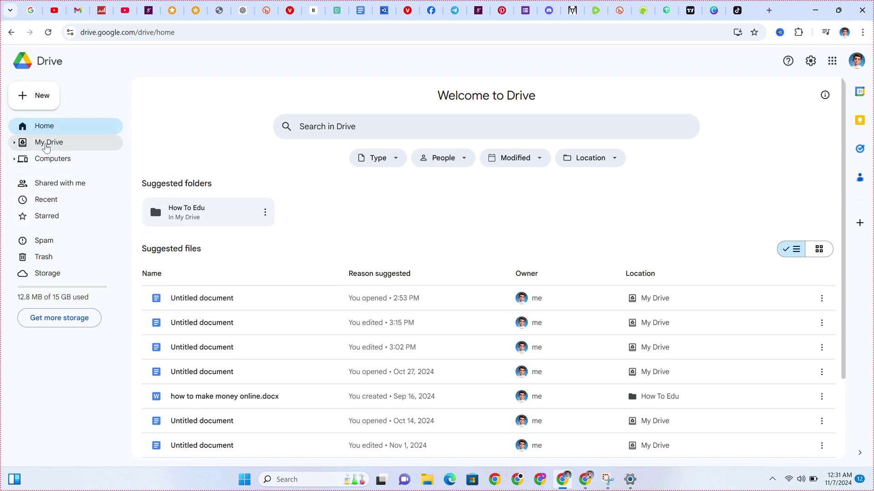
- Open My Drive and look through its list of files and folders
left_click(46, 147)
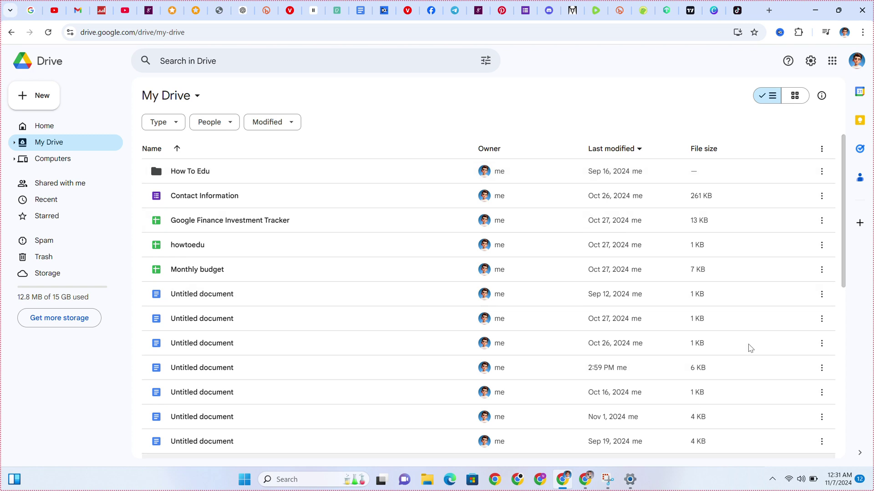
scroll(446, 316, "down", 3)
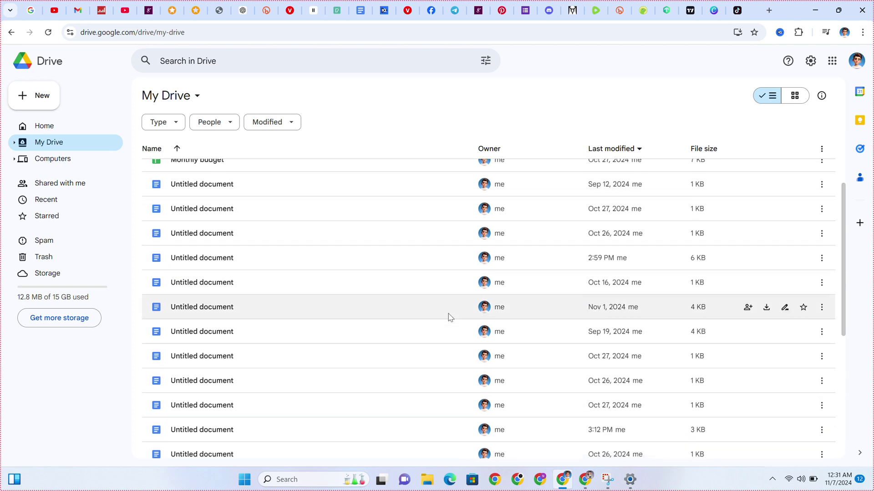
scroll(450, 317, "up", 3)
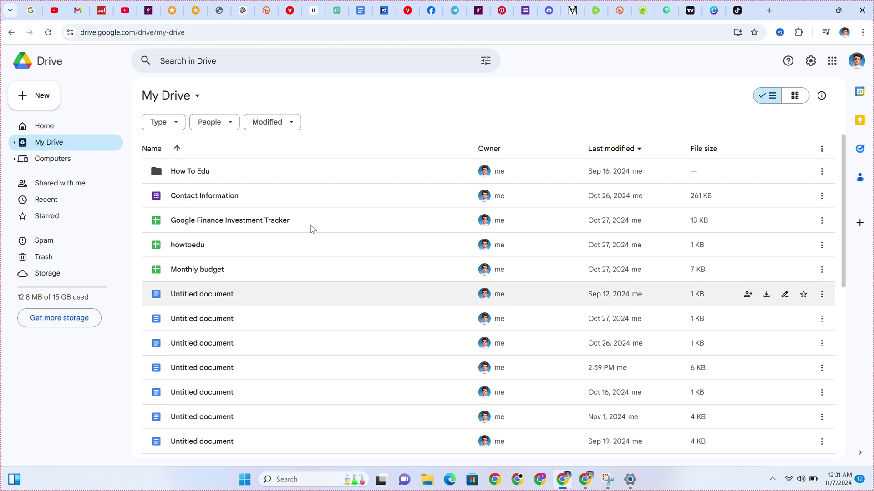
- Visit the Computers, Shared with me, Recent, Starred, Spam and Trash sections to see what each one holds
left_click(71, 163)
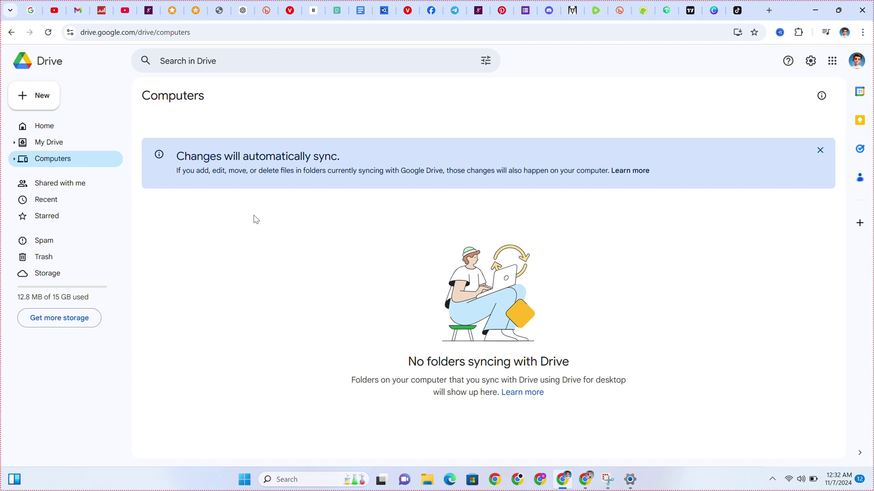
left_click(50, 185)
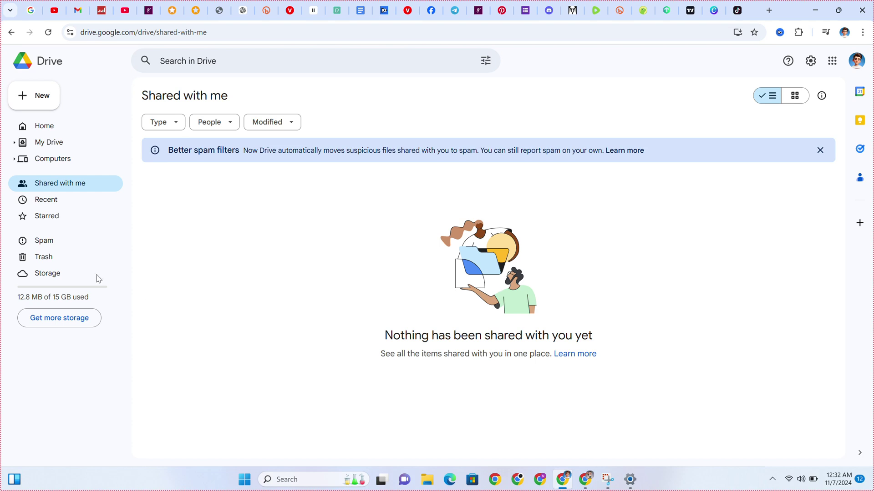
left_click(69, 208)
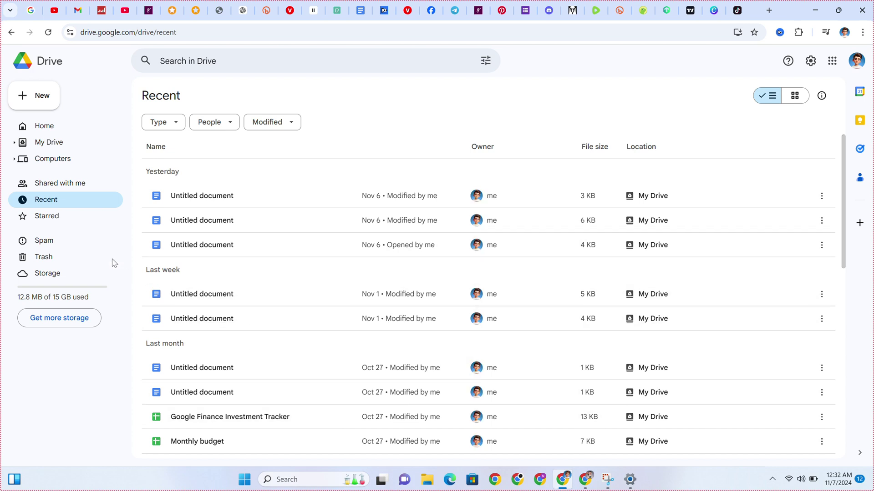
left_click(59, 223)
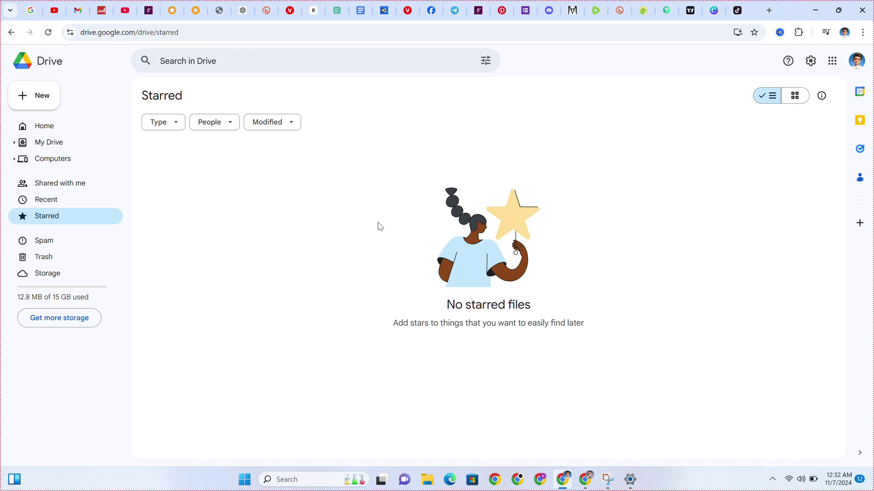
left_click(41, 243)
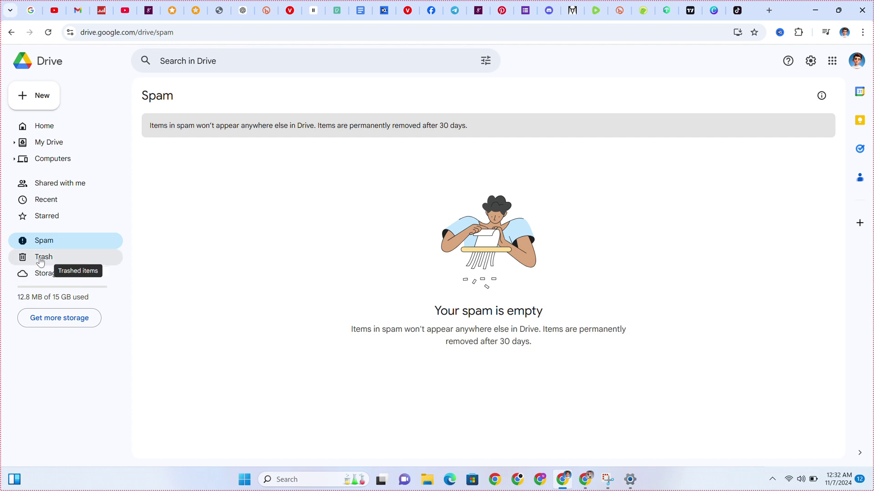
left_click(41, 263)
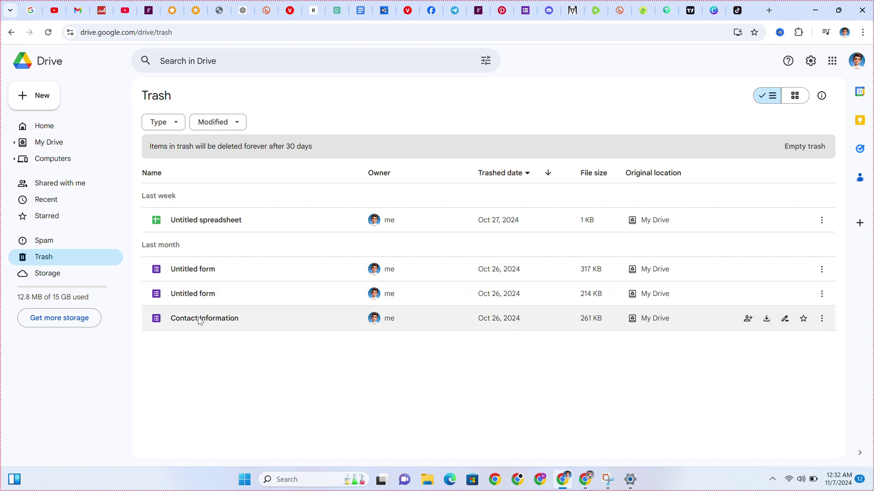
- Examine the Storage section, including space usage and the list of files using Drive storage
left_click(63, 279)
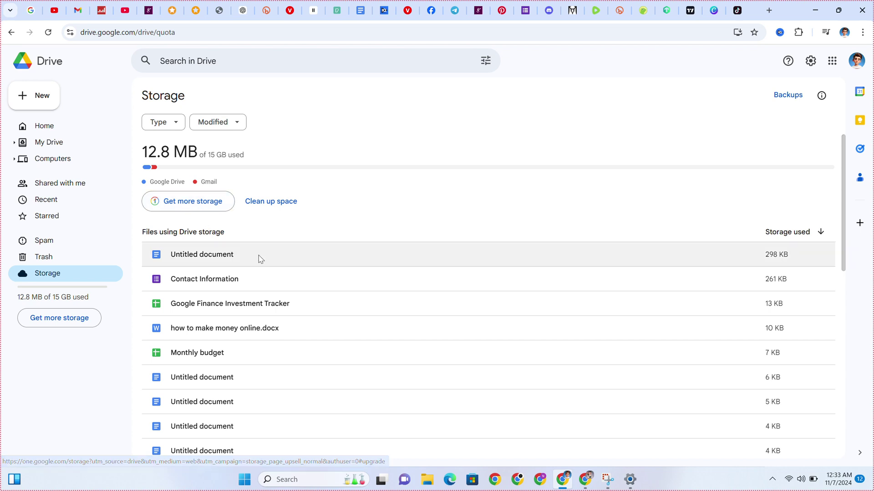
scroll(257, 256, "down", 10)
scroll(256, 256, "down", 1)
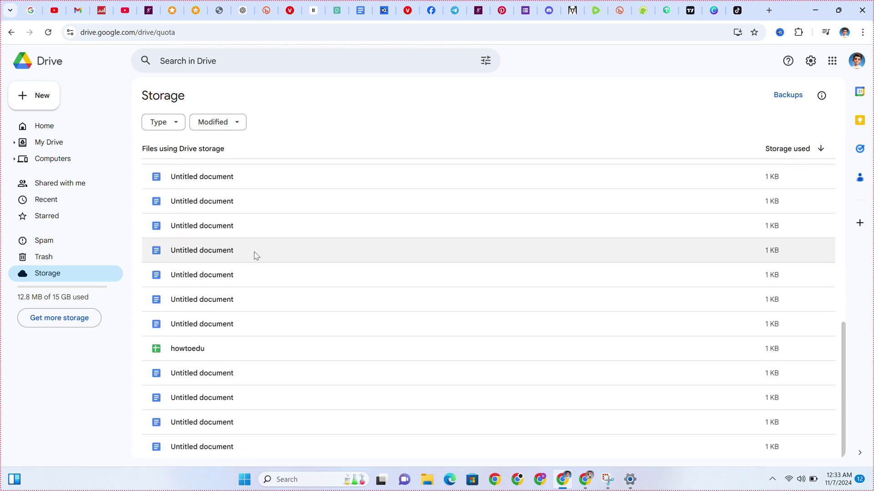
scroll(256, 255, "up", 10)
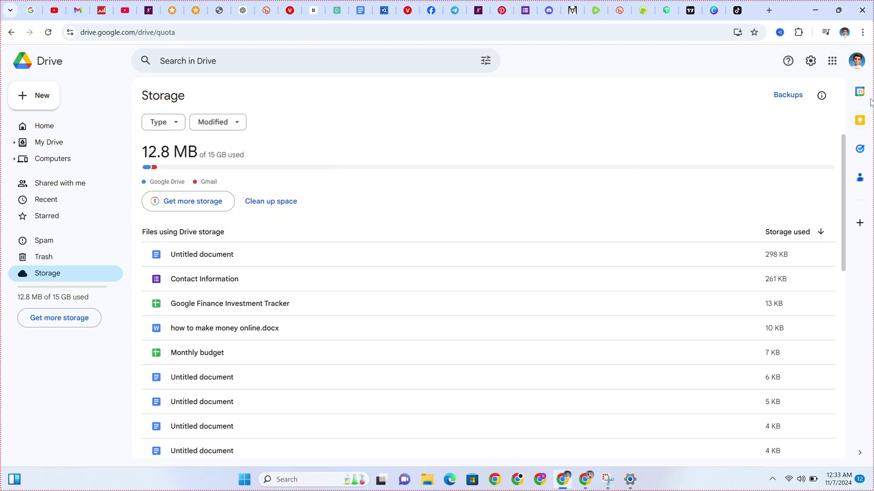
- Open the general Drive settings
left_click(810, 60)
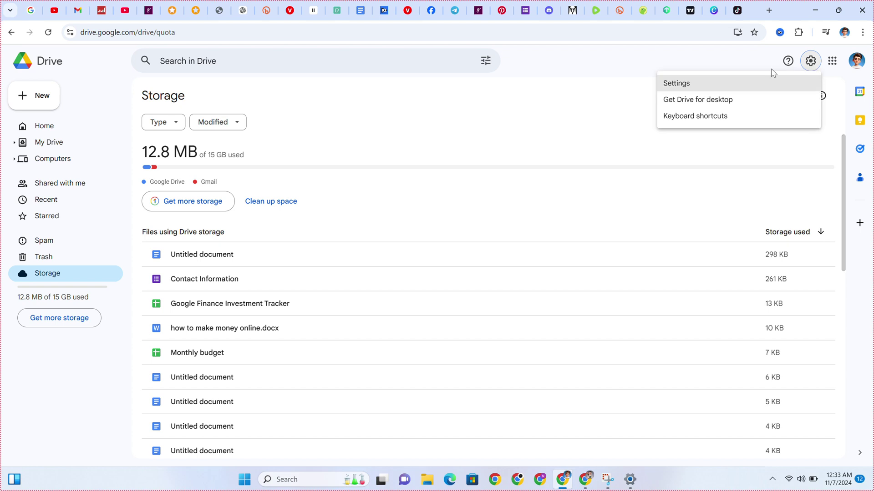
left_click(691, 83)
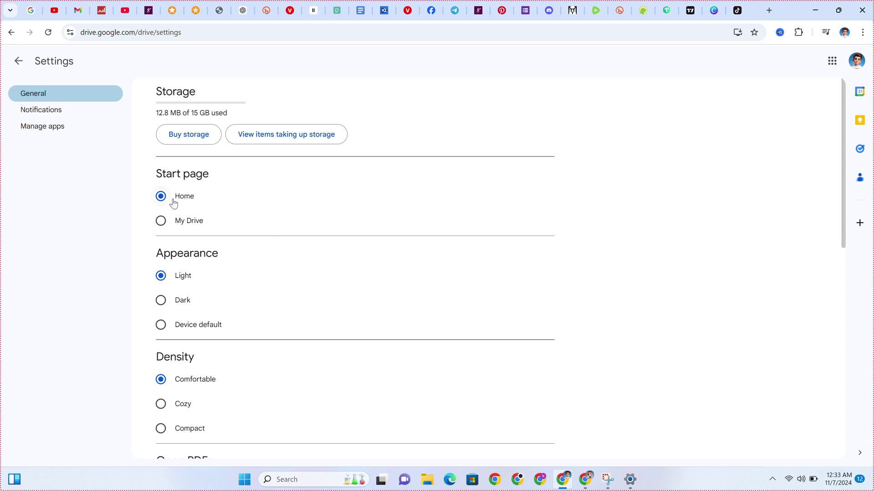
- Try the Dark appearance for Drive and return it to Light
left_click(181, 303)
left_click(170, 283)
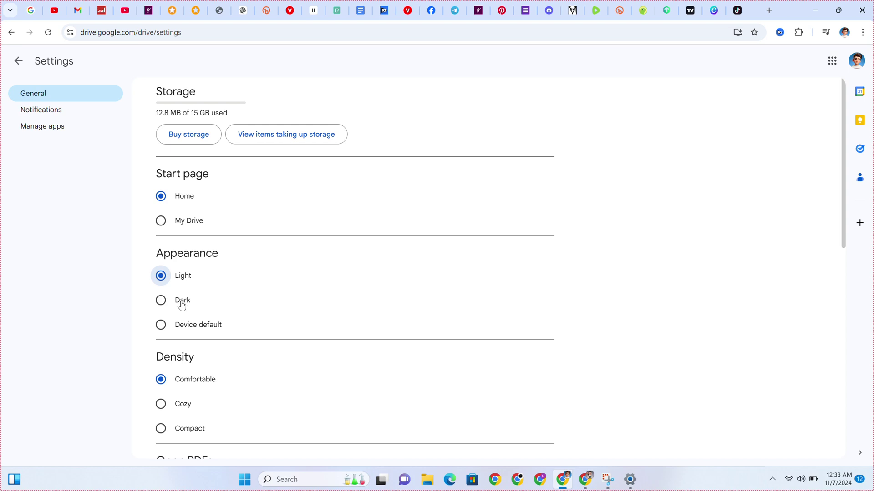
left_click(182, 303)
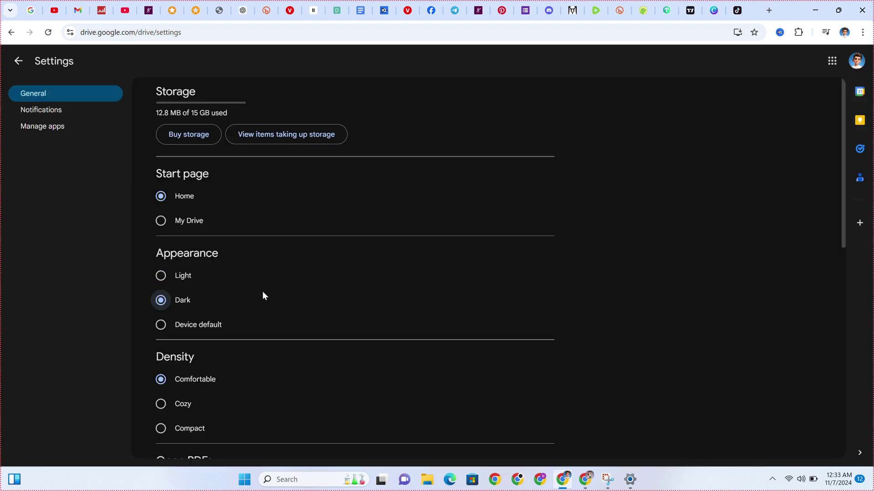
left_click(163, 278)
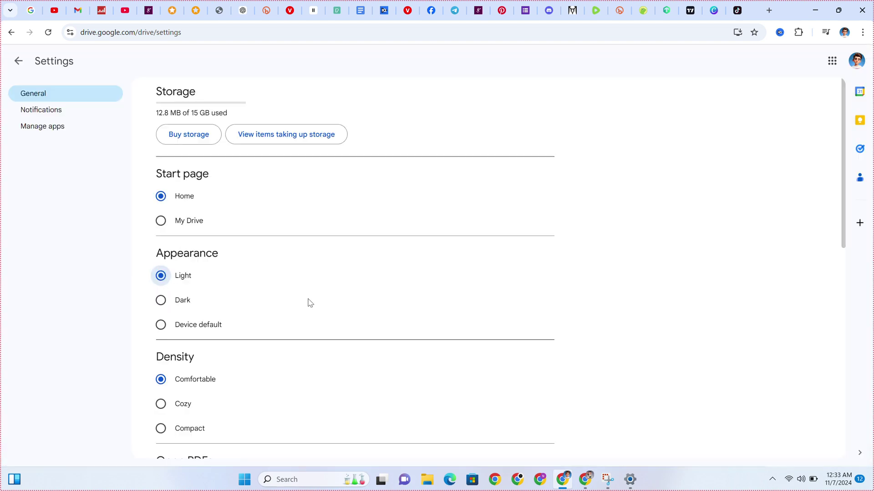
- Try the Cozy density setting and return it to Comfortable
scroll(319, 302, "down", 1)
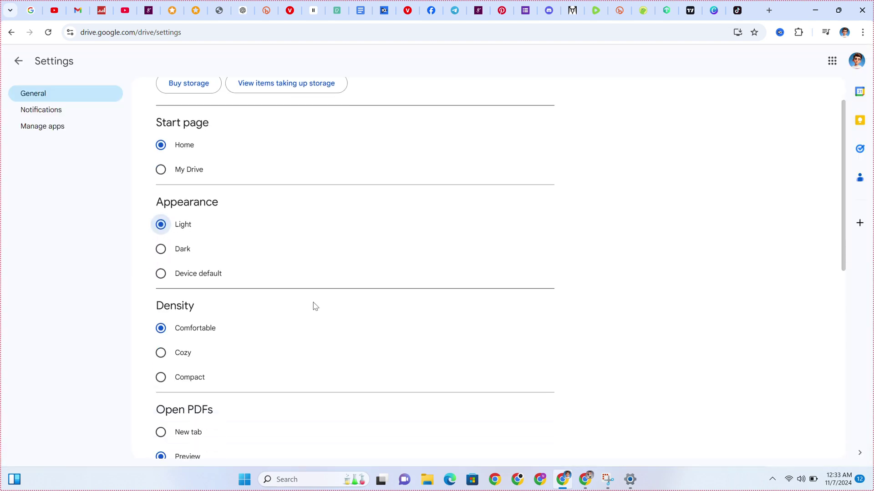
left_click(182, 361)
left_click(189, 337)
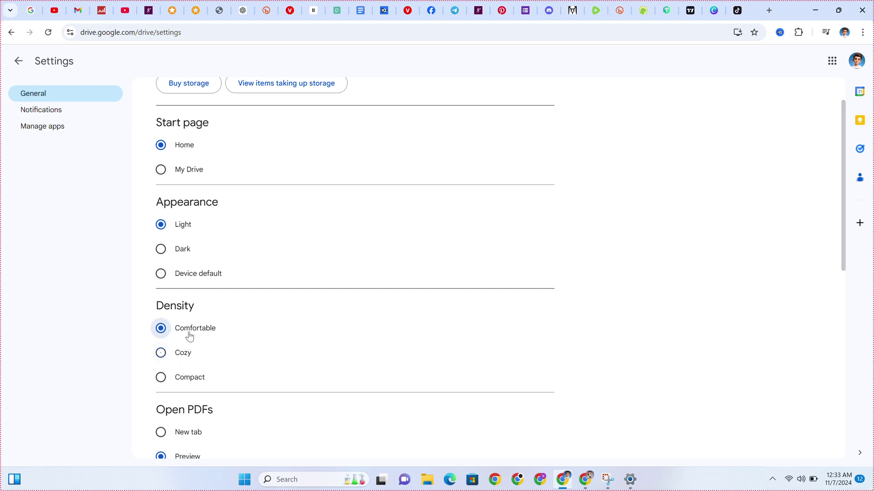
- Turn on offline creating, opening and editing of recent Google Docs, Sheets and Slides files, and turn it off again
scroll(215, 340, "down", 3)
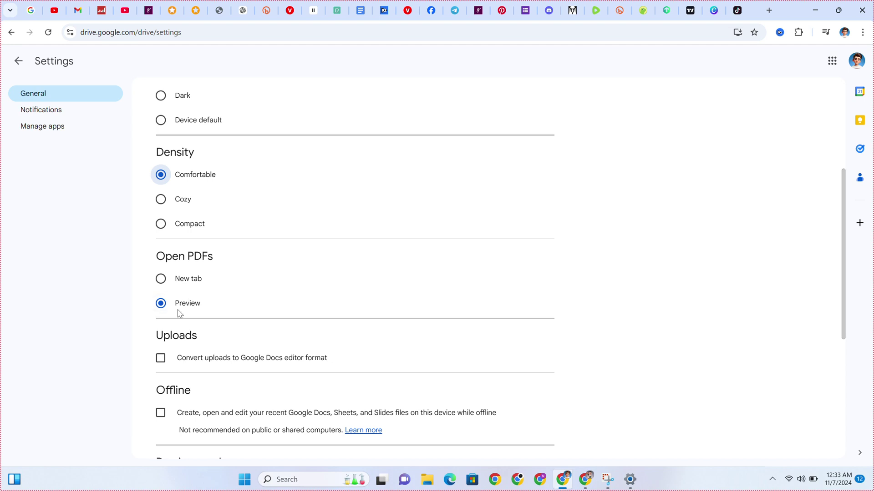
scroll(179, 313, "down", 3)
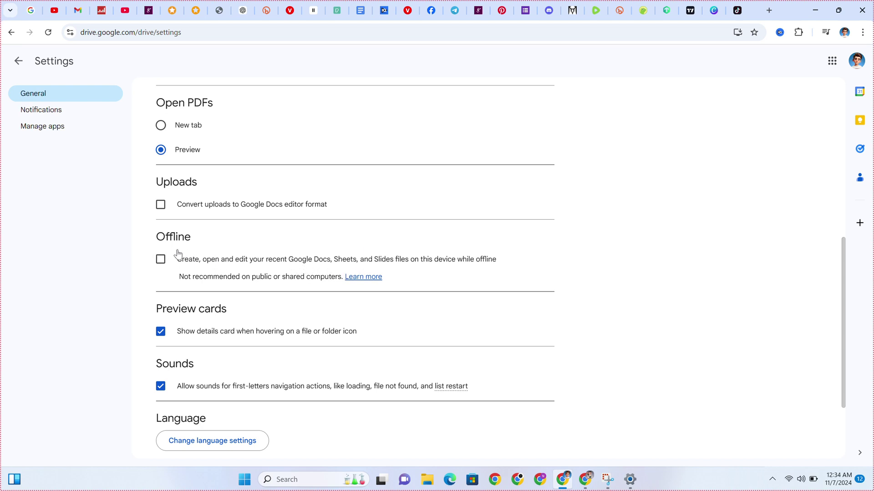
left_click(161, 263)
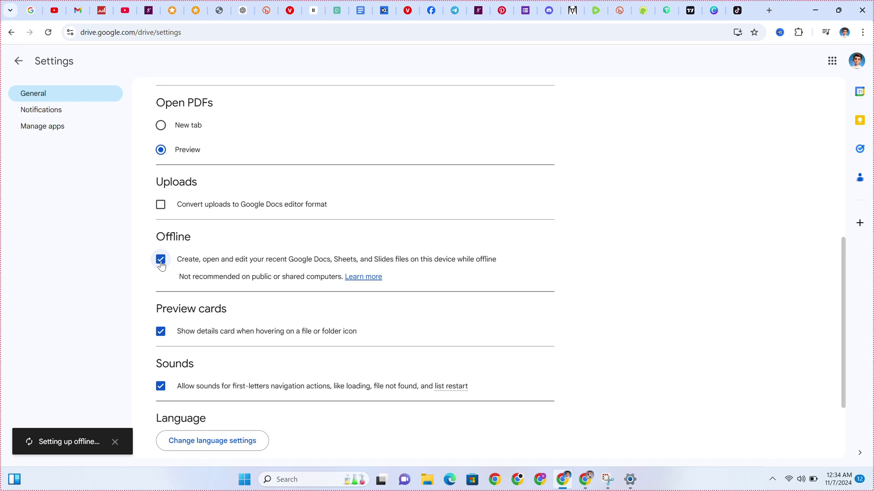
left_click(162, 263)
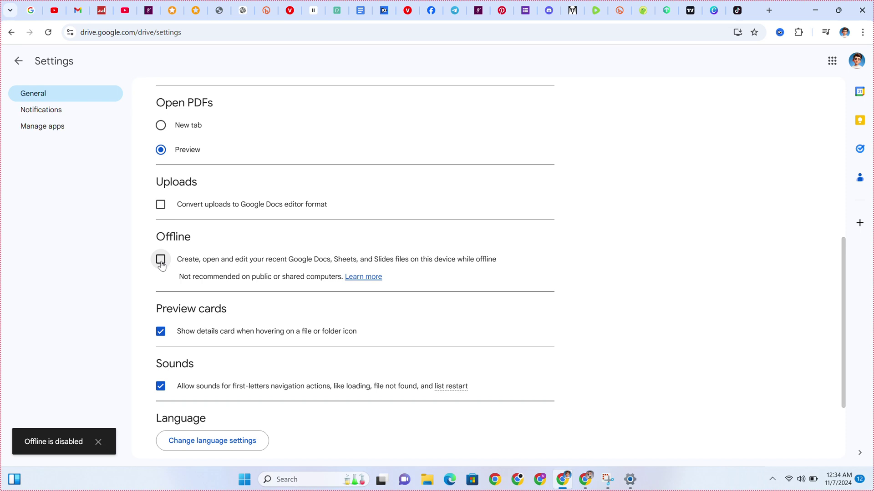
- View the computer's Wi-Fi connection in the system quick settings and close them again
left_click(790, 482)
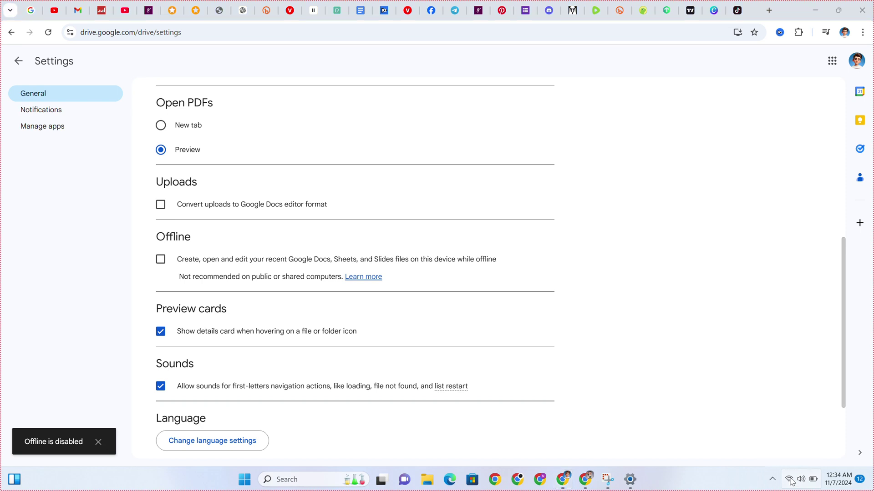
left_click(790, 481)
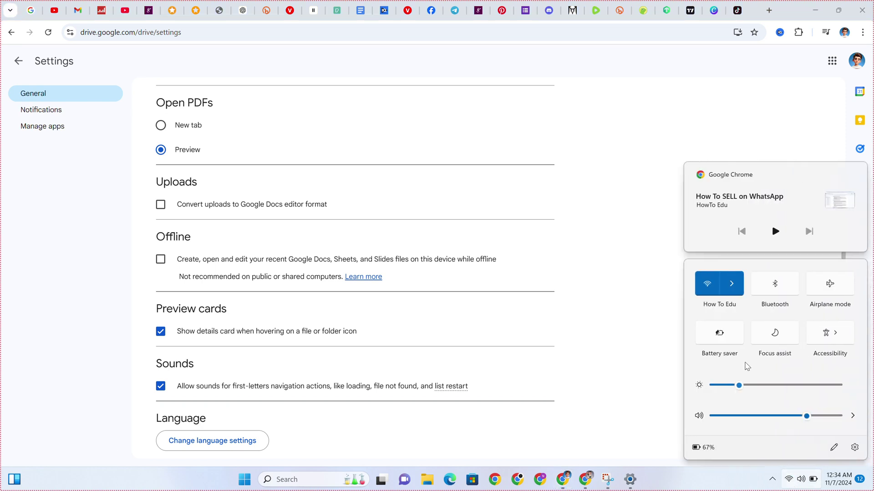
left_click(649, 295)
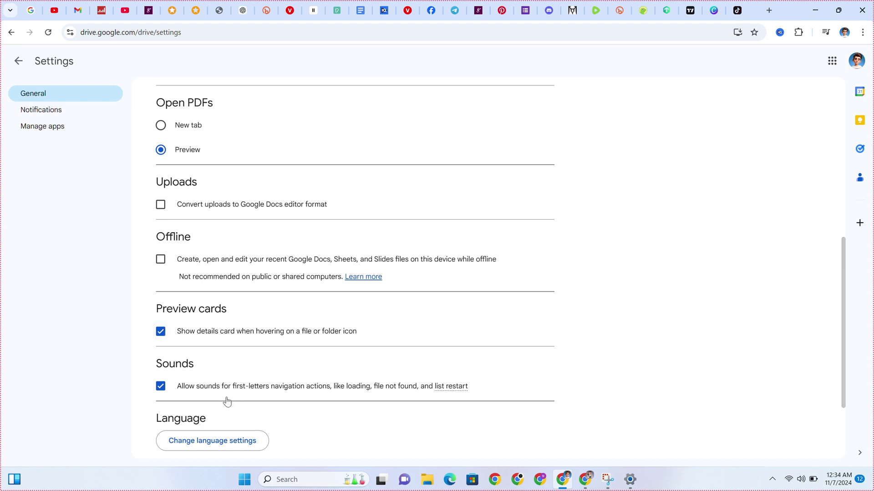
- Open the account's language settings from the Drive settings and review the preferred, other and automatically added languages
scroll(227, 398, "down", 3)
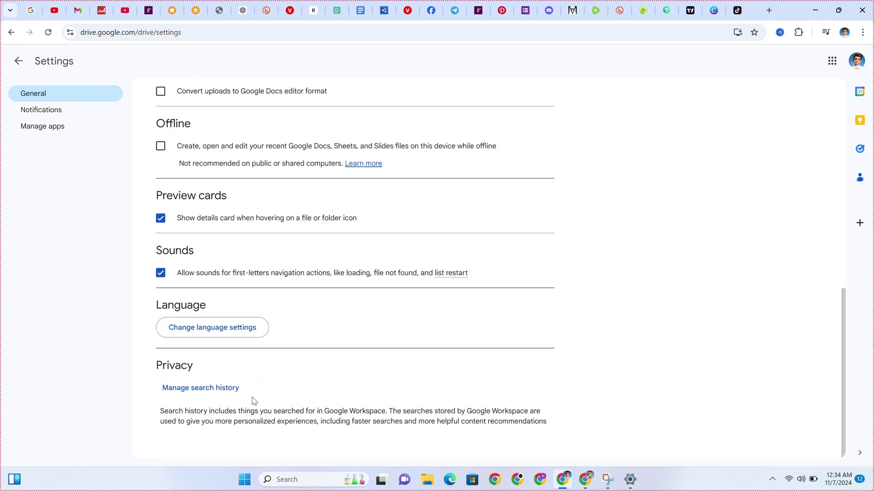
left_click(226, 329)
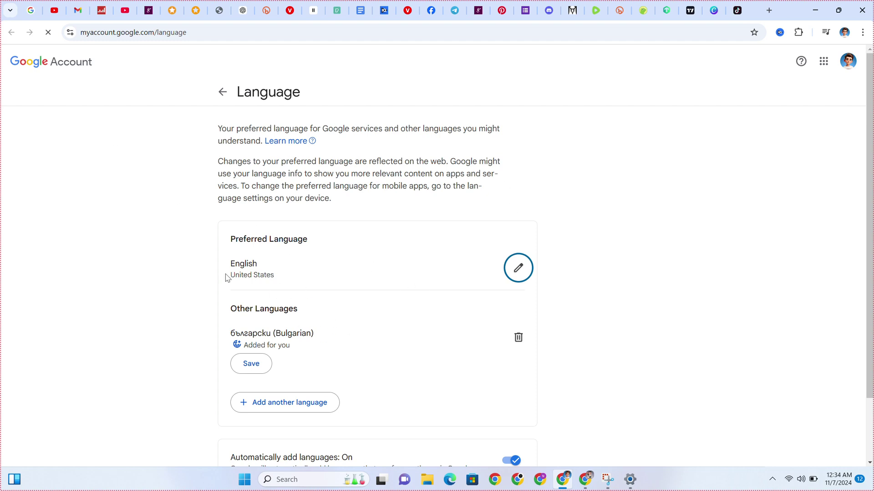
scroll(259, 298, "down", 2)
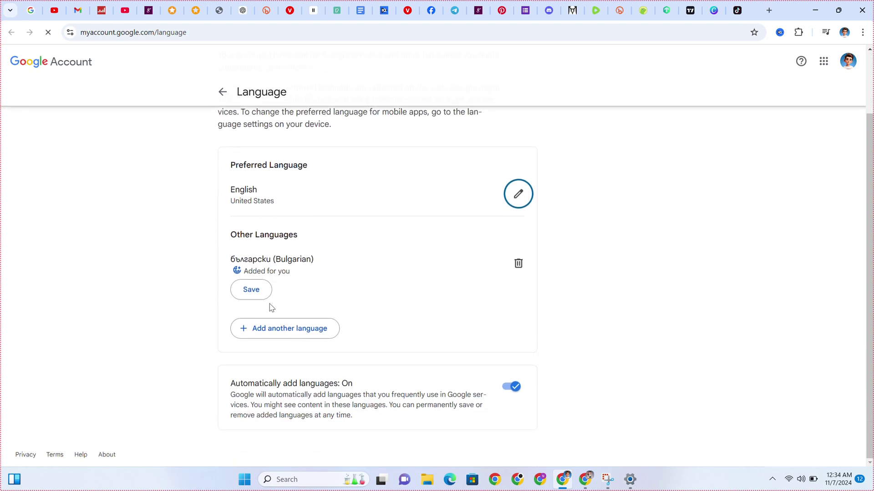
scroll(269, 305, "up", 2)
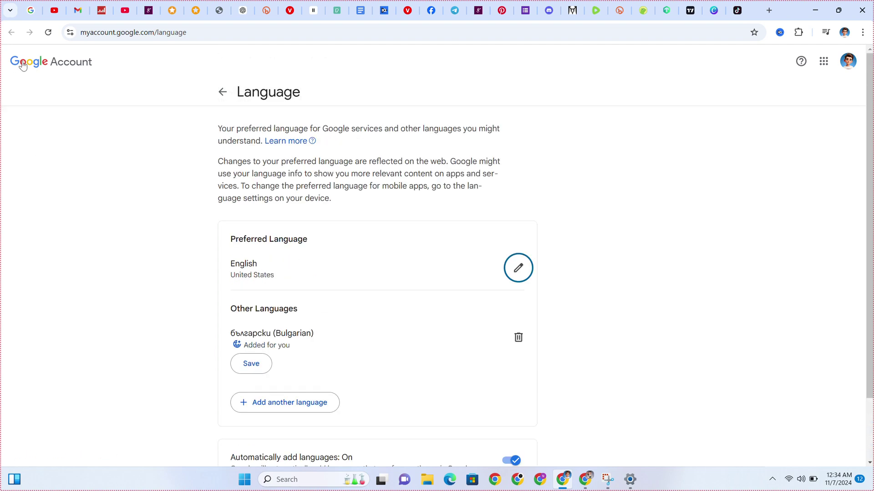
- Look through the Google Account's personal info and open its Data & privacy section
left_click(49, 32)
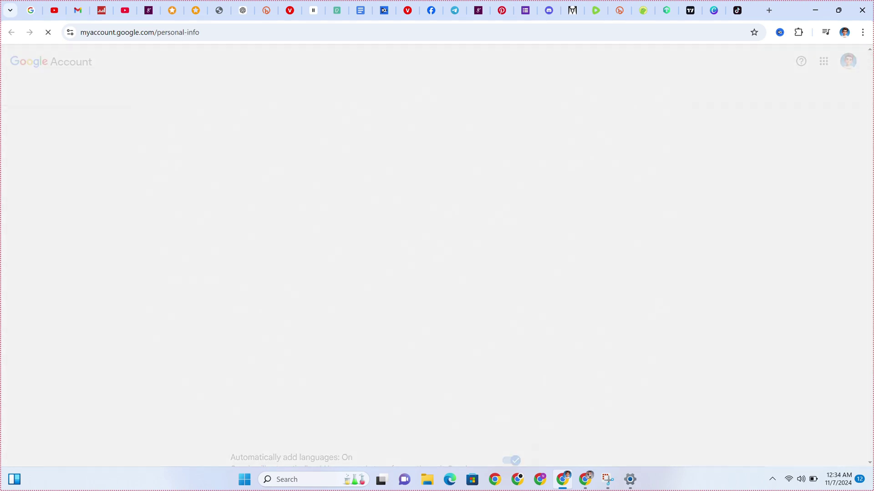
scroll(410, 300, "down", 3)
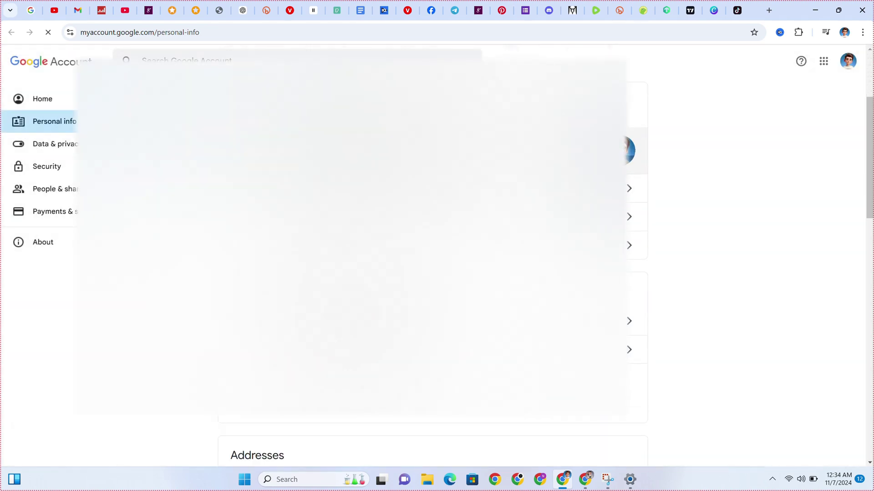
left_click(73, 152)
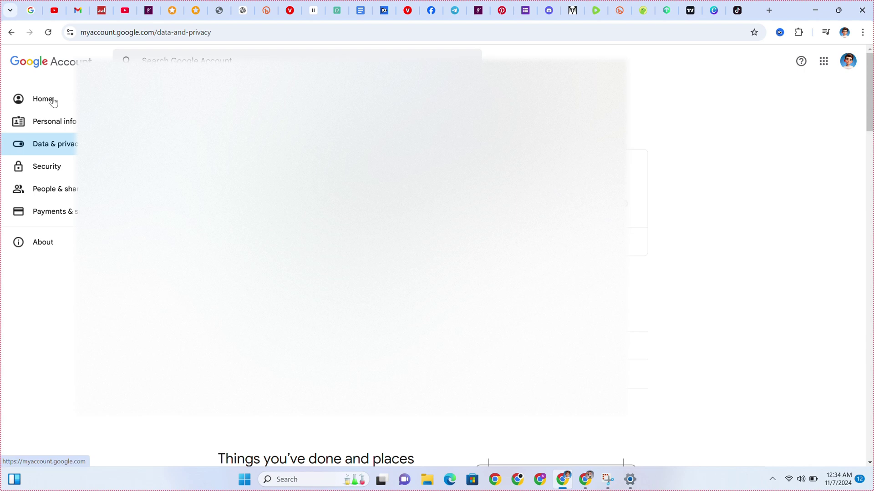
- Switch from the Google Account pages back to Google Drive
left_click(825, 63)
scroll(755, 200, "down", 3)
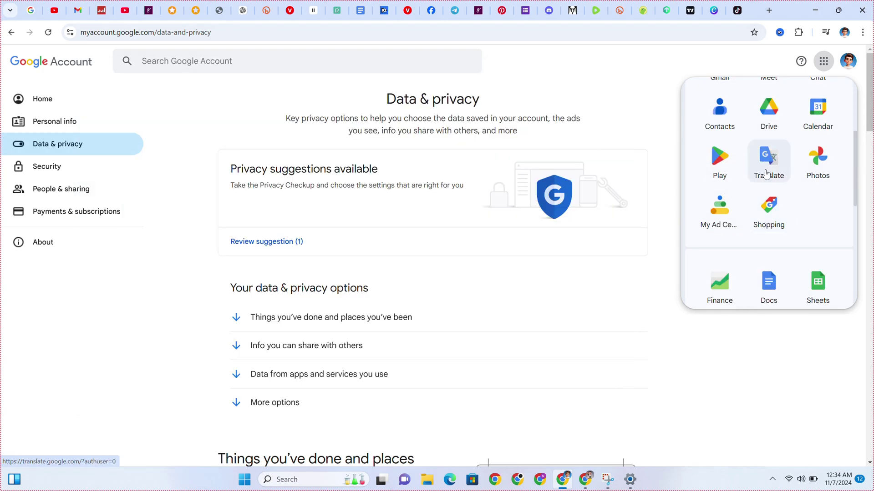
left_click(768, 117)
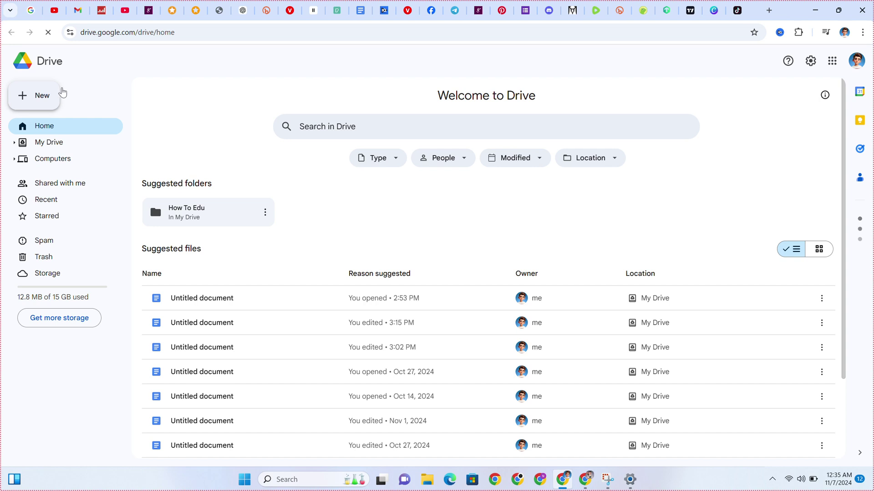
- Create a new folder named "HowTo Edu" and show it in My Drive
left_click(53, 106)
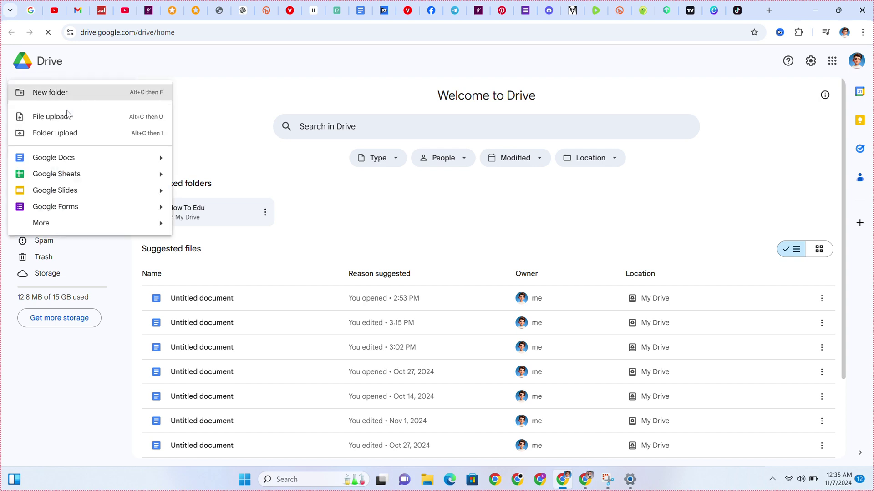
left_click(60, 93)
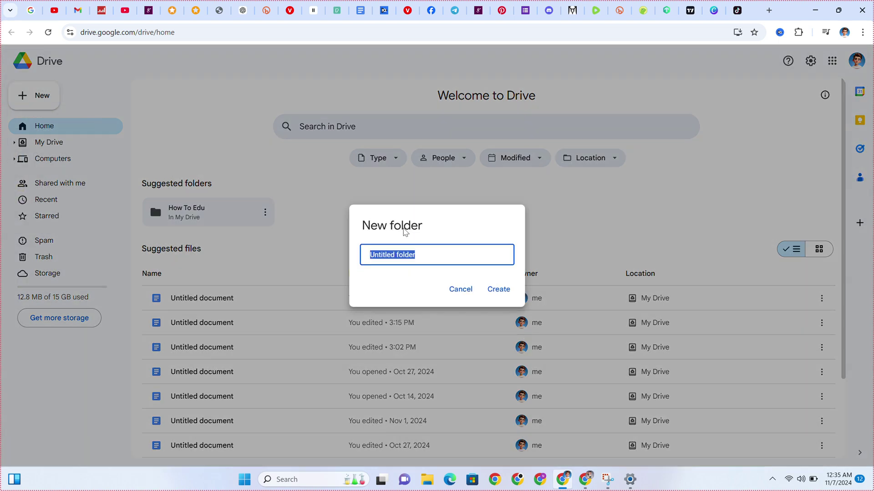
key("BackSpace")
type("HowTo Edu")
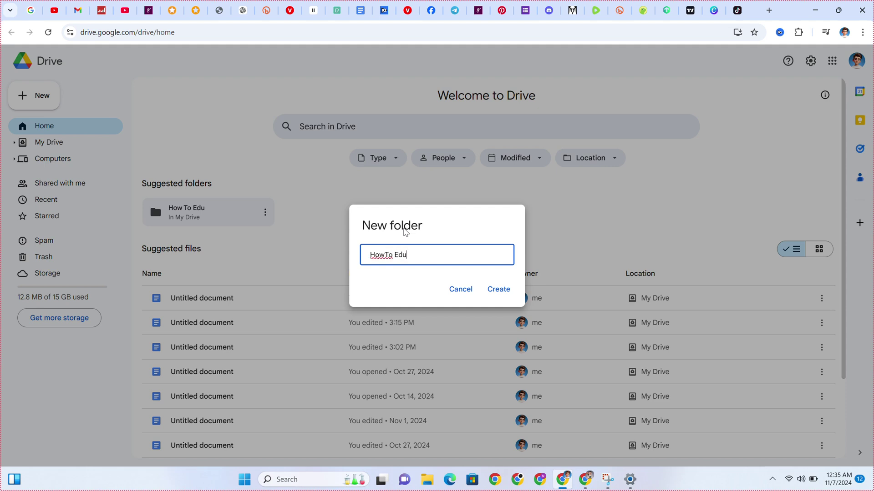
left_click(497, 294)
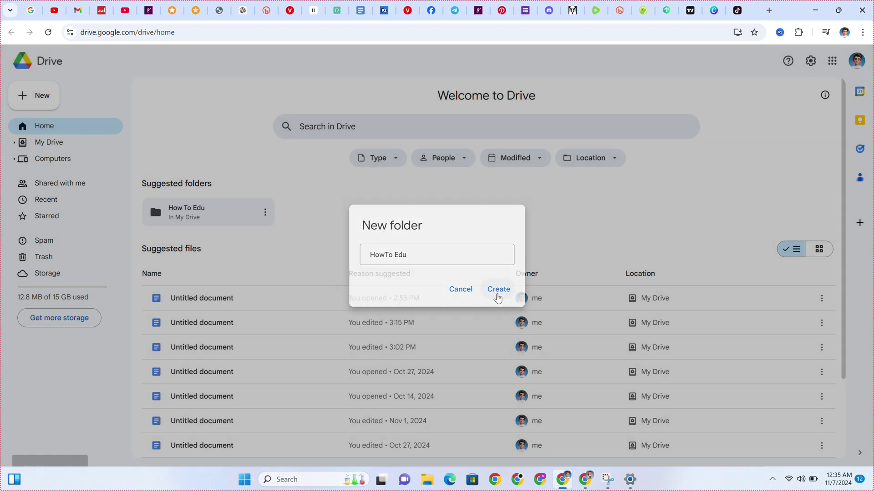
left_click(184, 218)
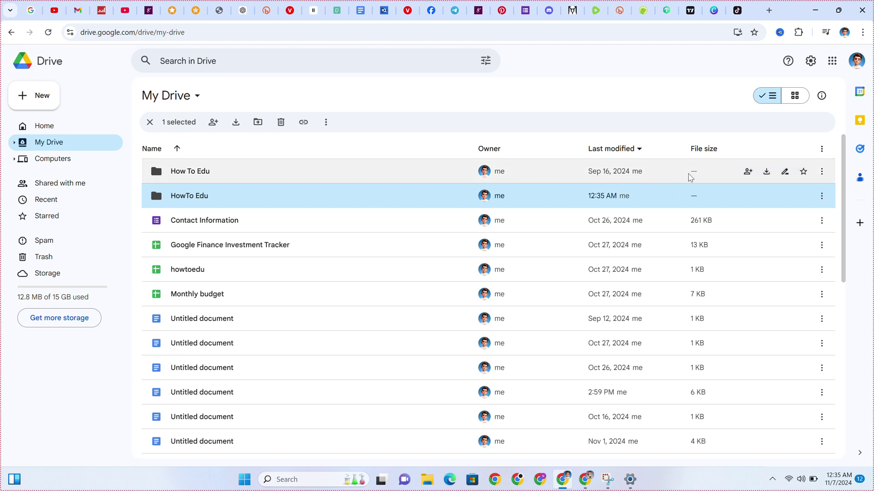
- Review the opening and sharing options of the existing "How To Edu" folder and set its folder color to red
left_click(821, 173)
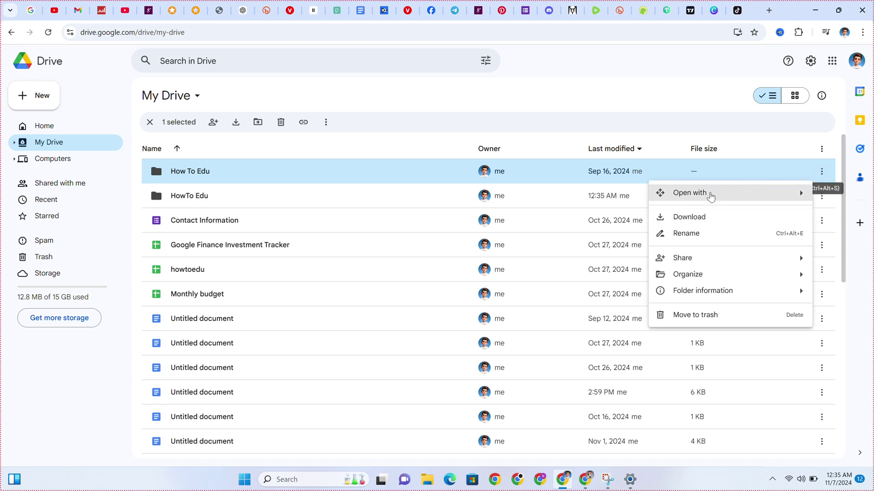
mouse_move(707, 200)
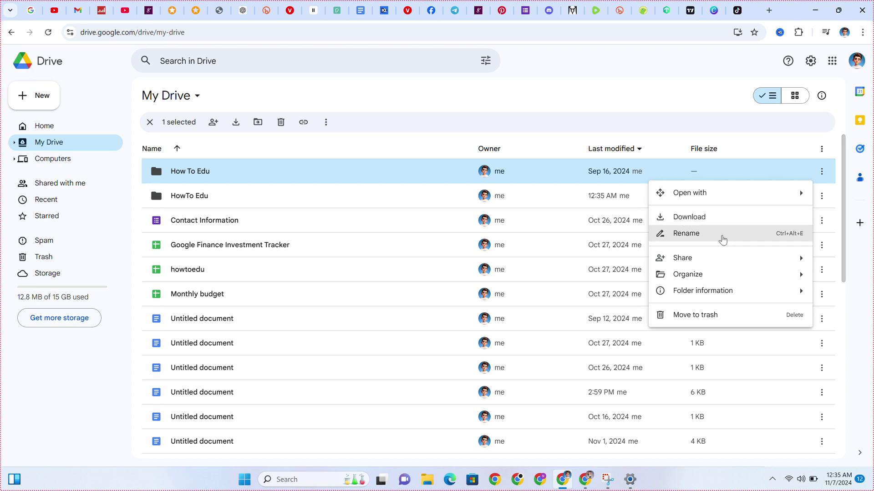
mouse_move(702, 260)
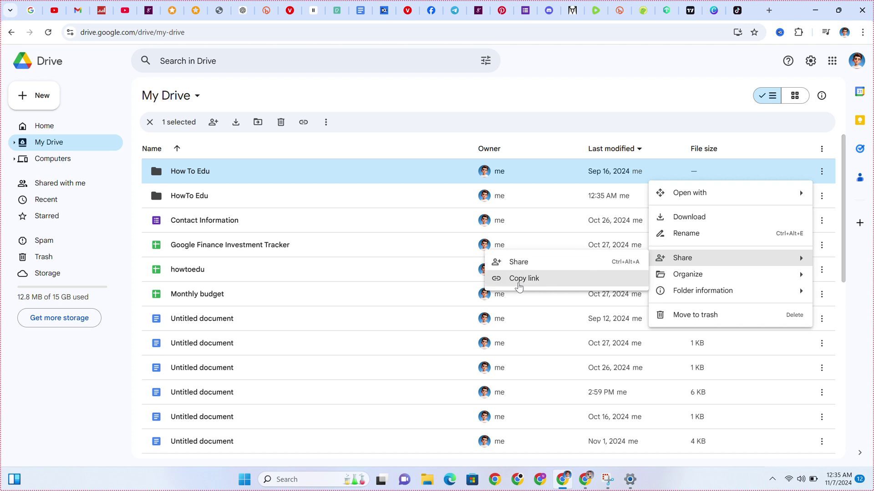
mouse_move(715, 277)
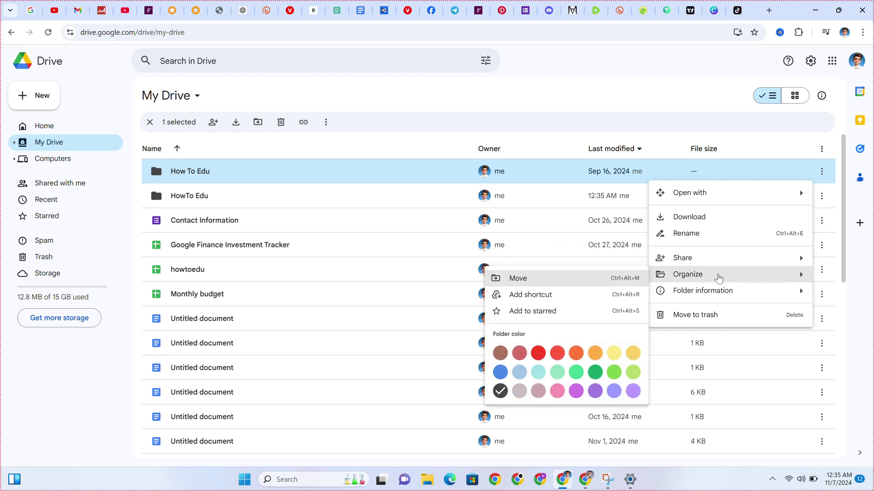
left_click(538, 359)
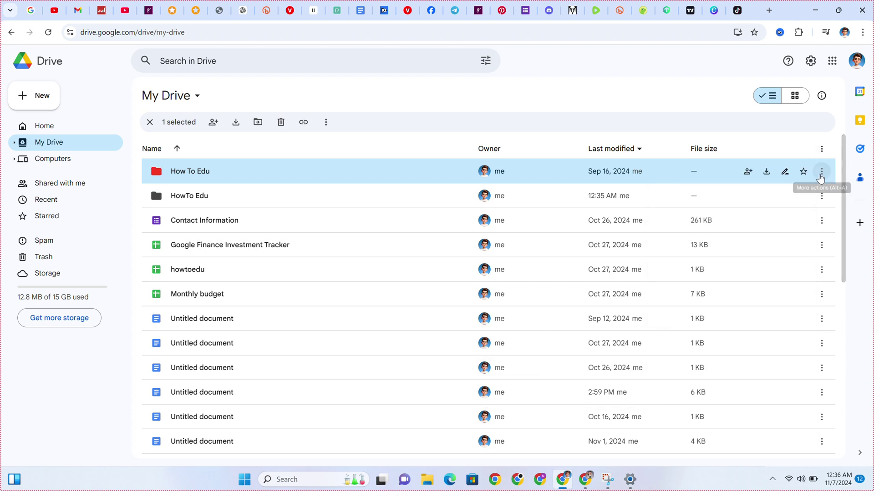
- Review the organizing and folder information options of the red "How To Edu" folder and return to Drive's Home view
left_click(821, 173)
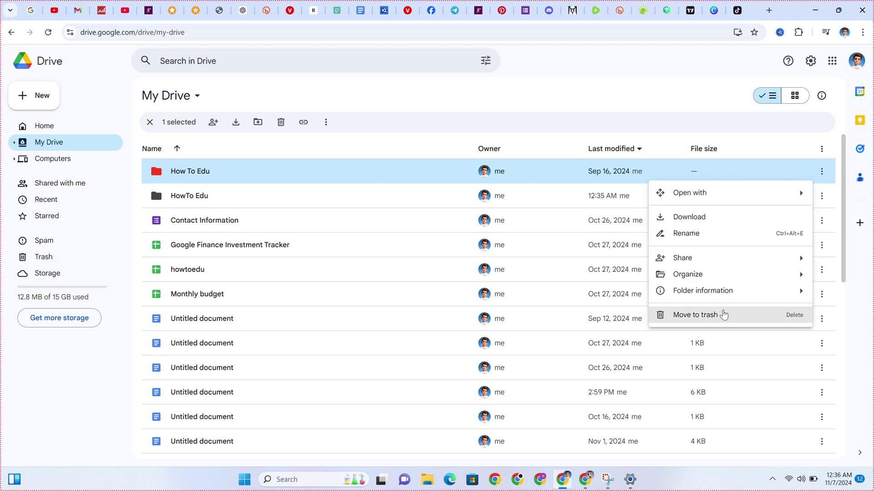
mouse_move(678, 279)
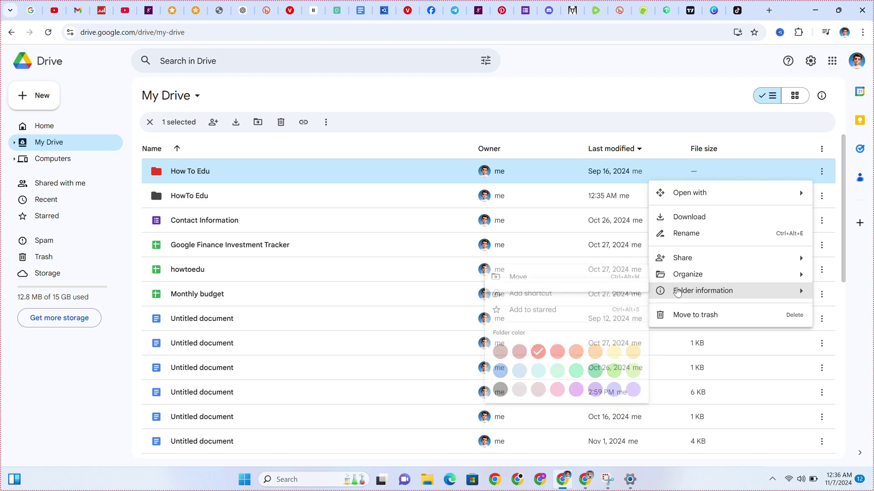
mouse_move(658, 295)
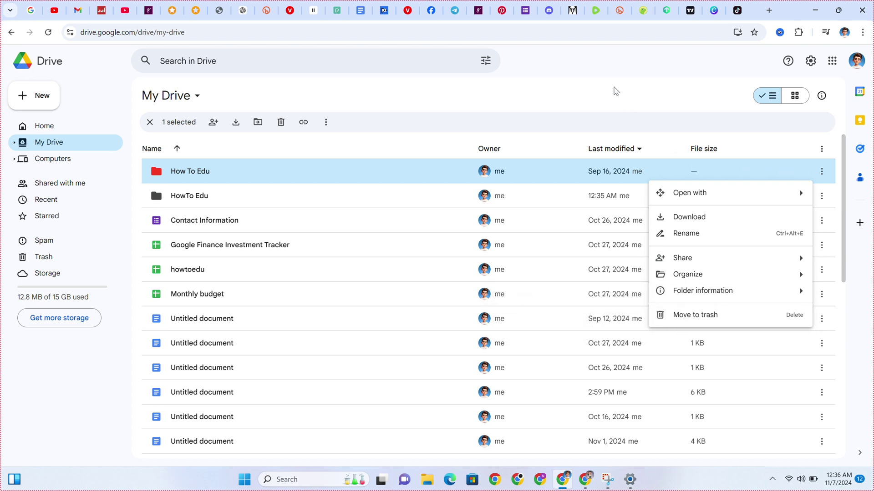
left_click(615, 91)
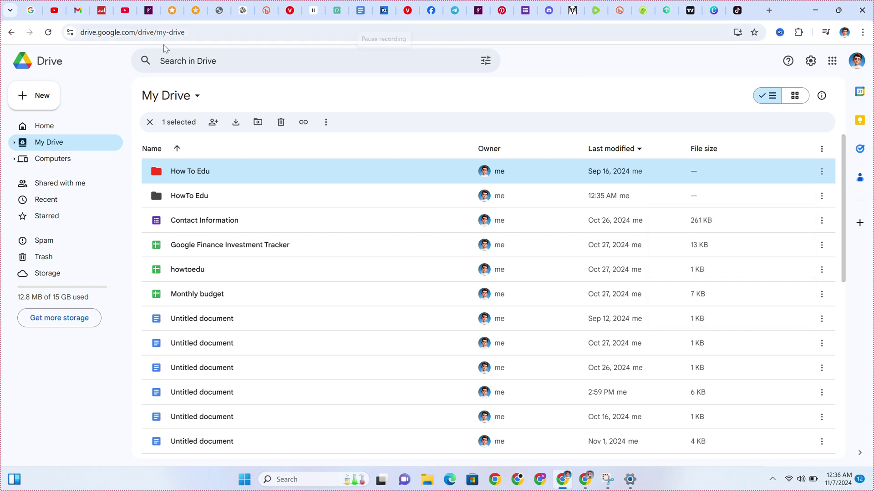
left_click(61, 131)
left_click(61, 131)
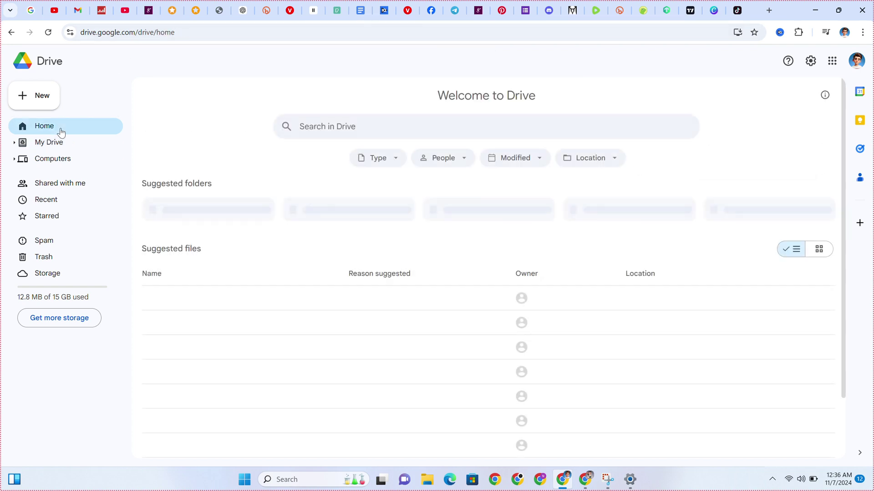